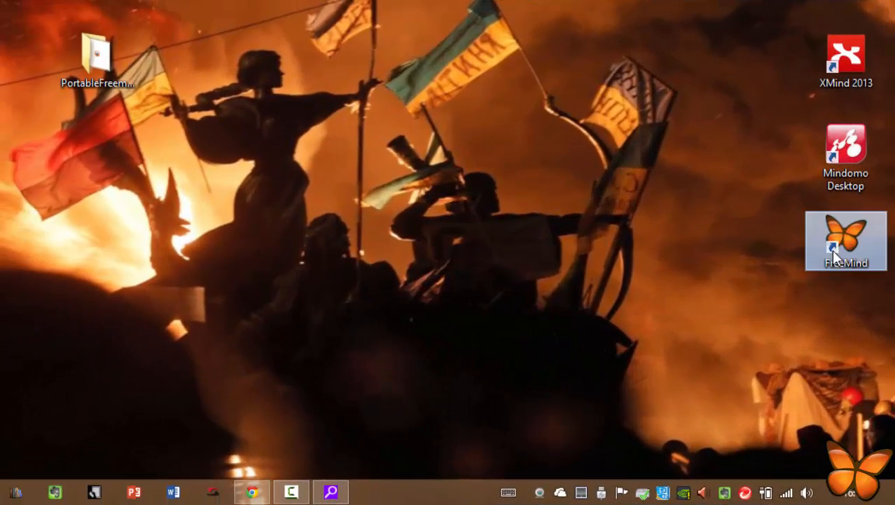
- Open FreeMind and rename the new map's central node to "Population et développement"
double_click(831, 249)
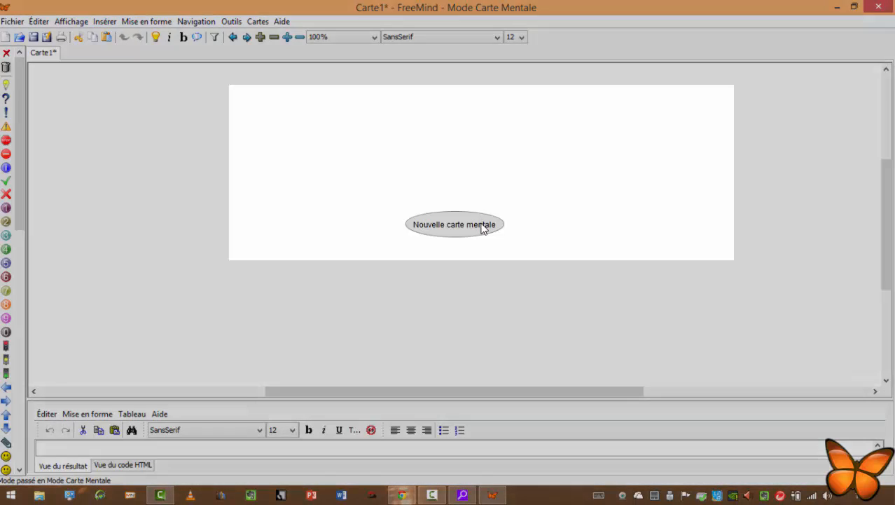
double_click(482, 225)
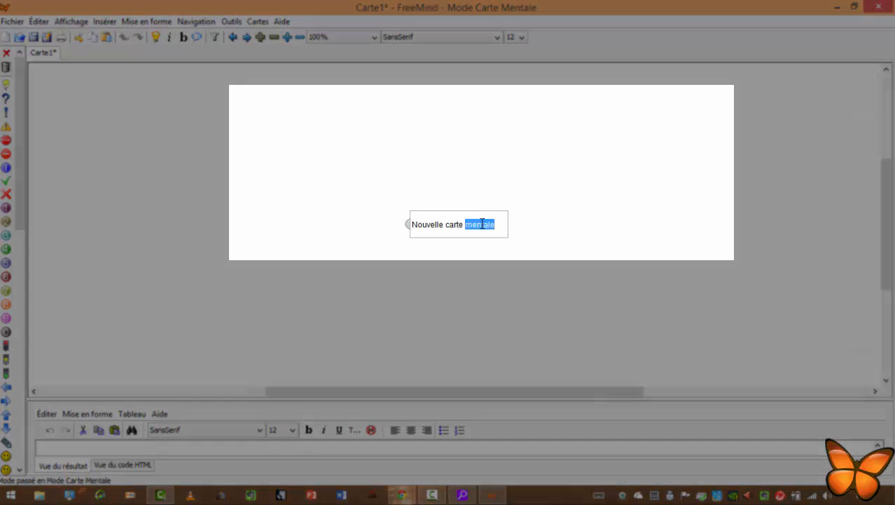
left_click(503, 223)
left_click_drag(499, 223, 408, 224)
type("Po")
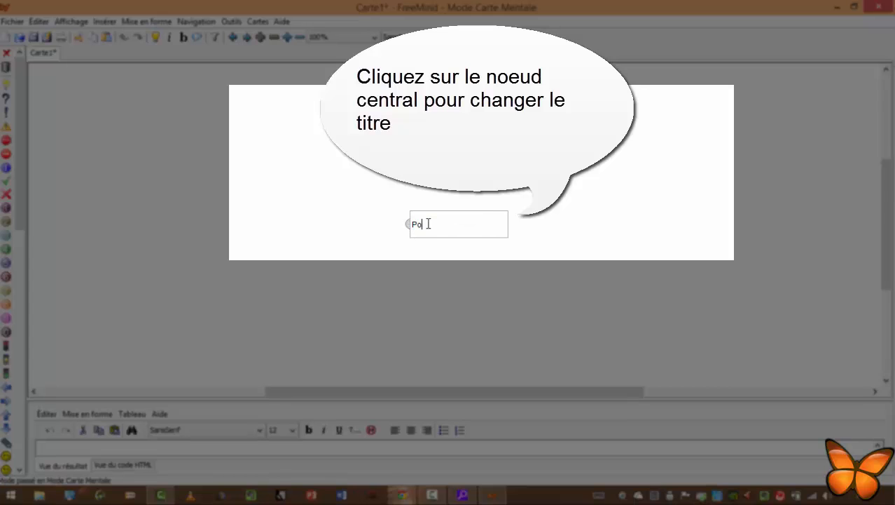
type("pulation et ")
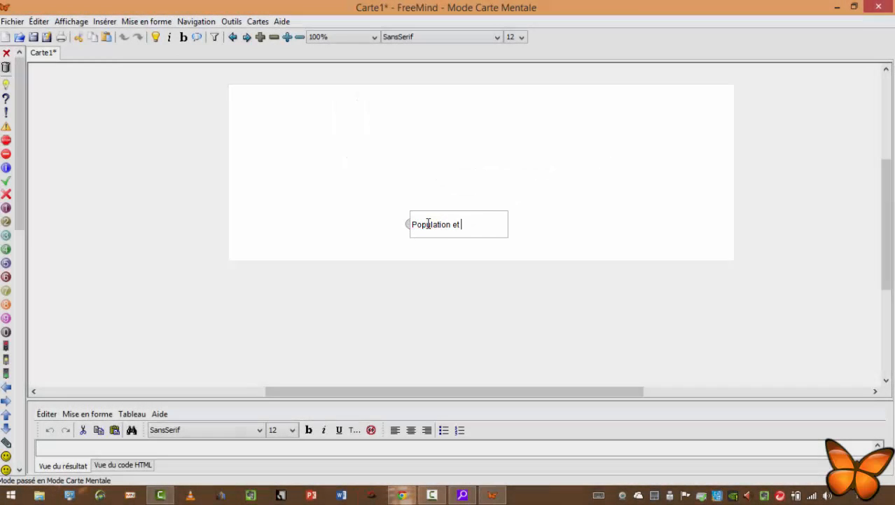
type("développeme")
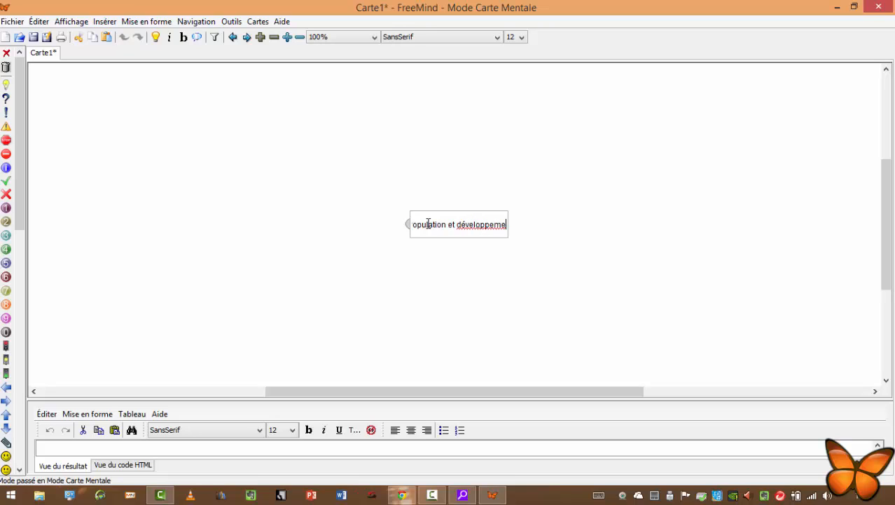
type("nt")
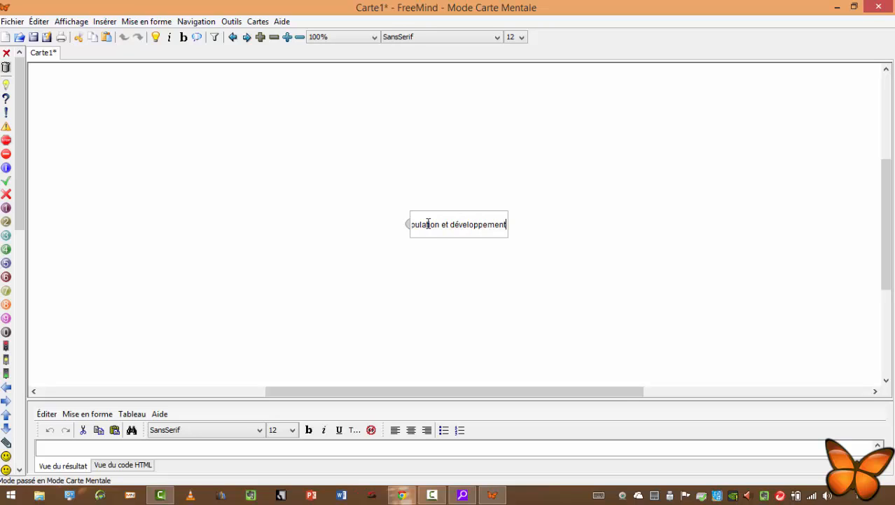
key("Return")
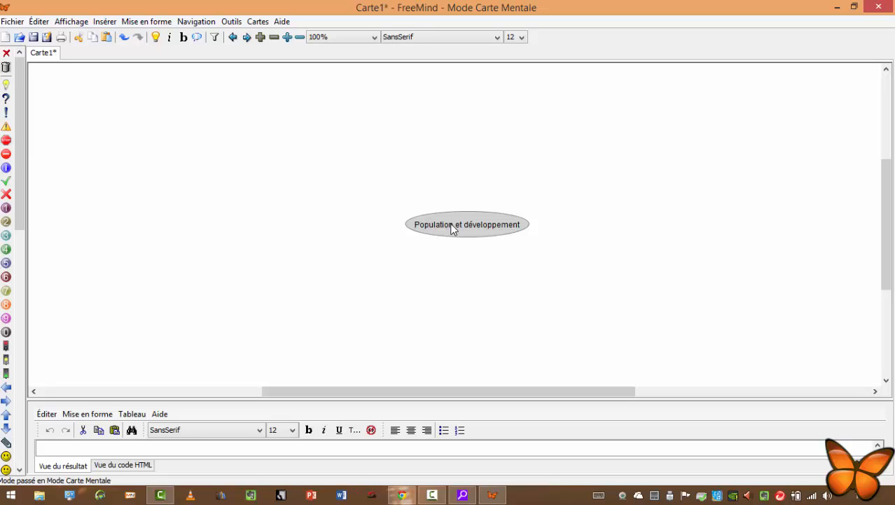
- Add a child node to the central node with the text "EDC : population et développement durable en Inde"
right_click(453, 230)
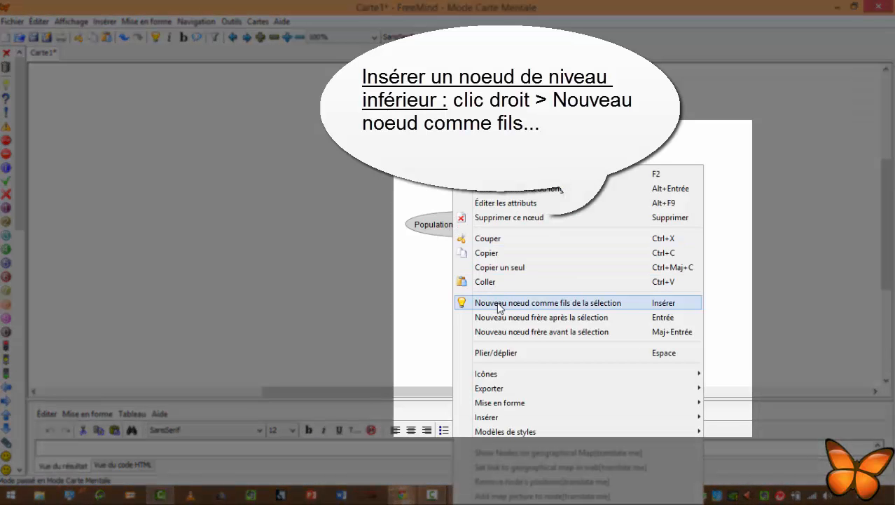
left_click(500, 304)
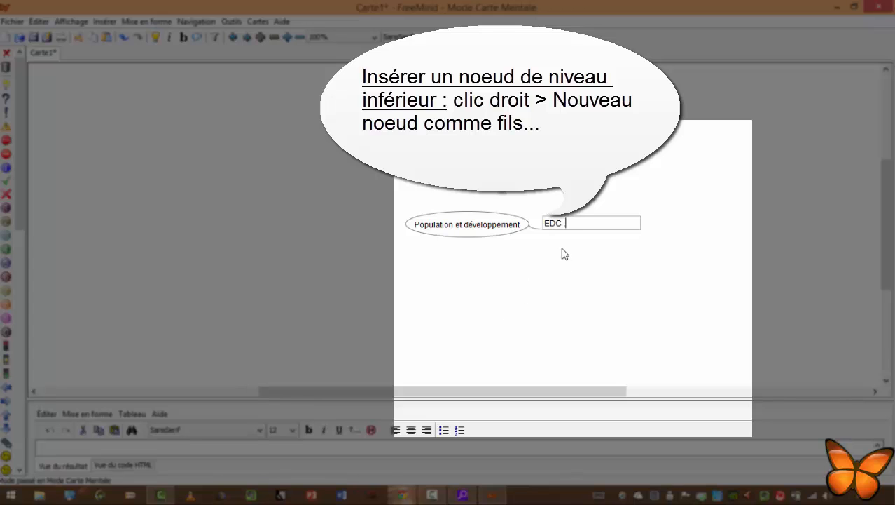
type("EDC : pop")
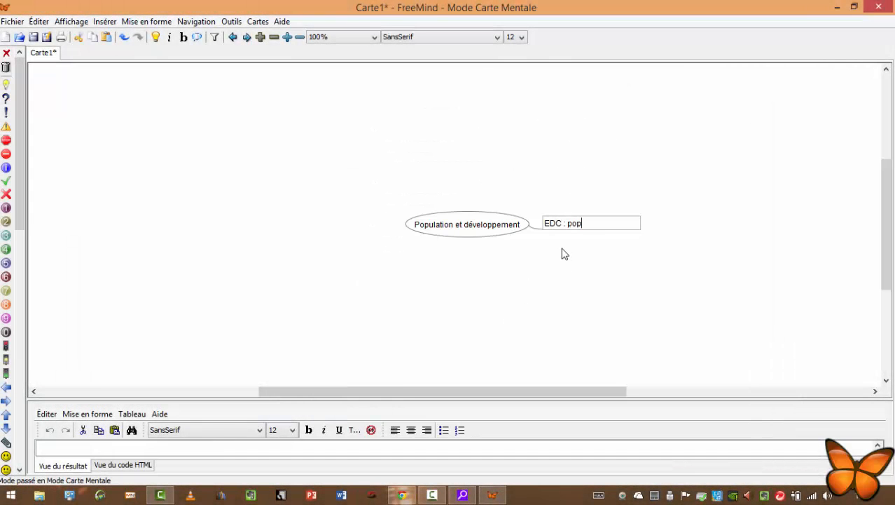
type("ulation et développement du")
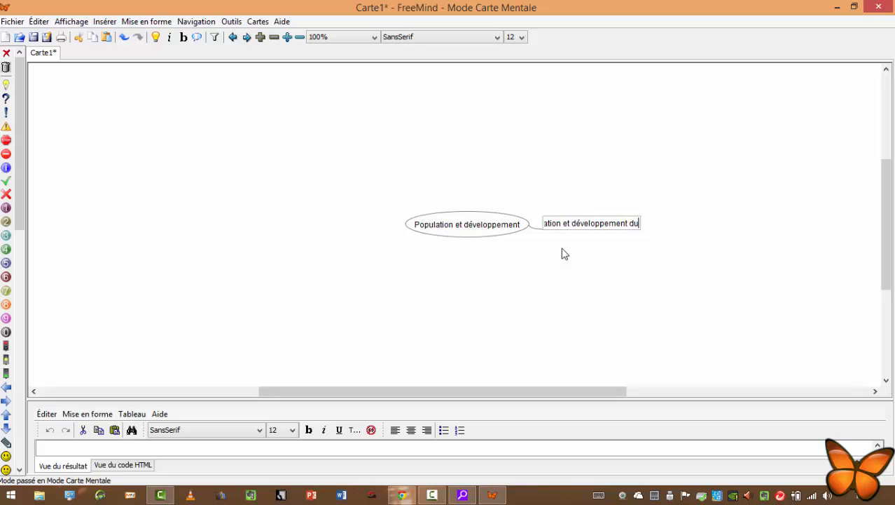
type("rable en Inde")
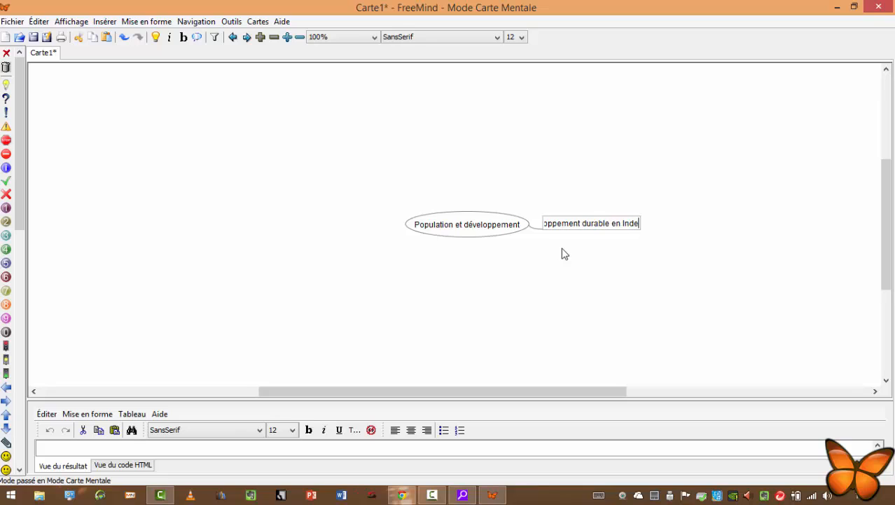
key("Return")
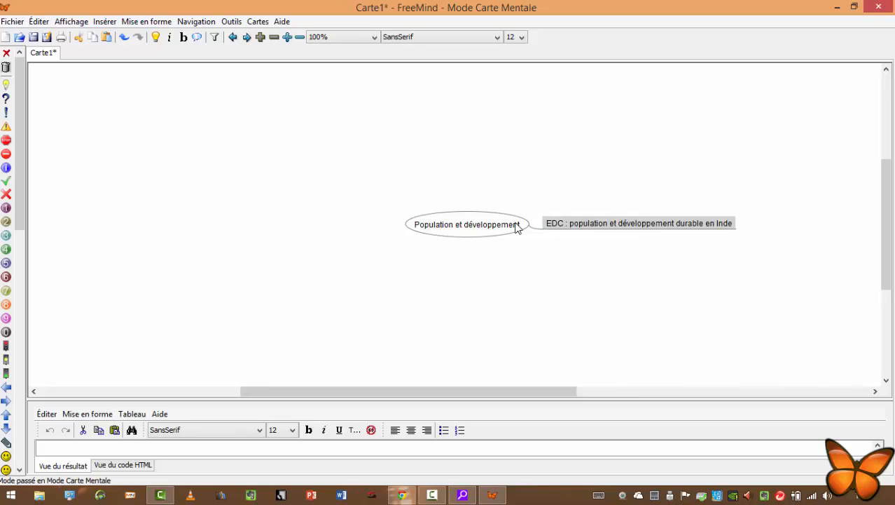
- Add another child node to the central node with the text "Population mondiale et développement durable"
right_click(518, 228)
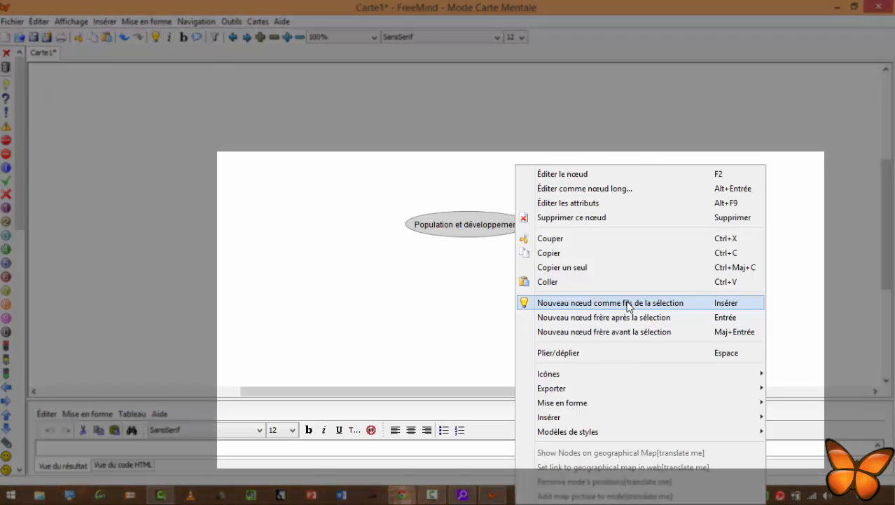
left_click(628, 306)
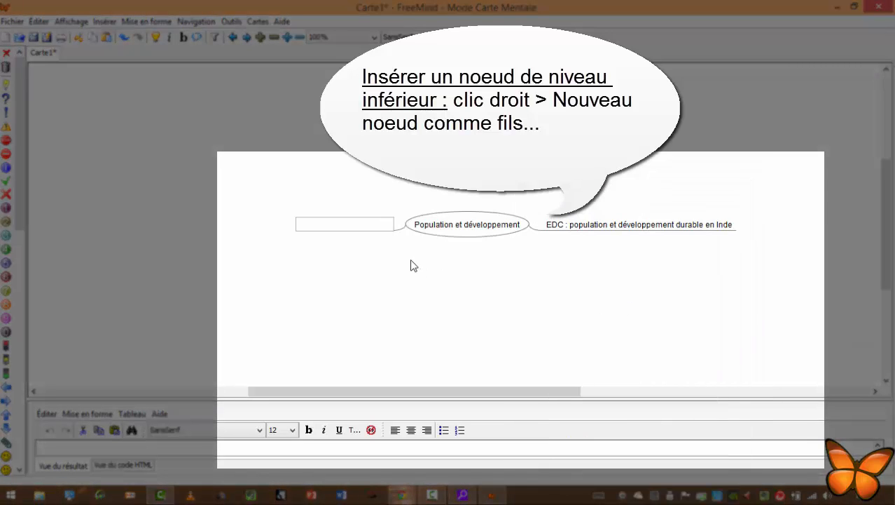
type("Population mondiale et")
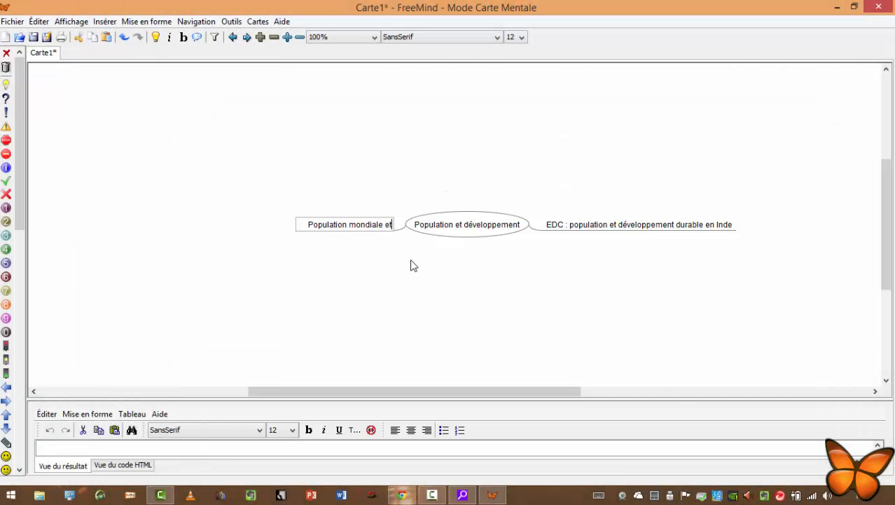
type(" développemen")
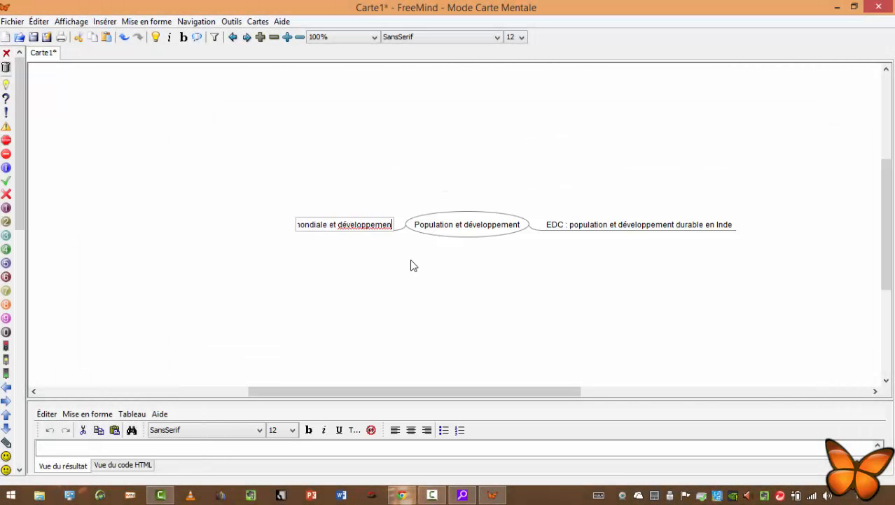
type("t durable")
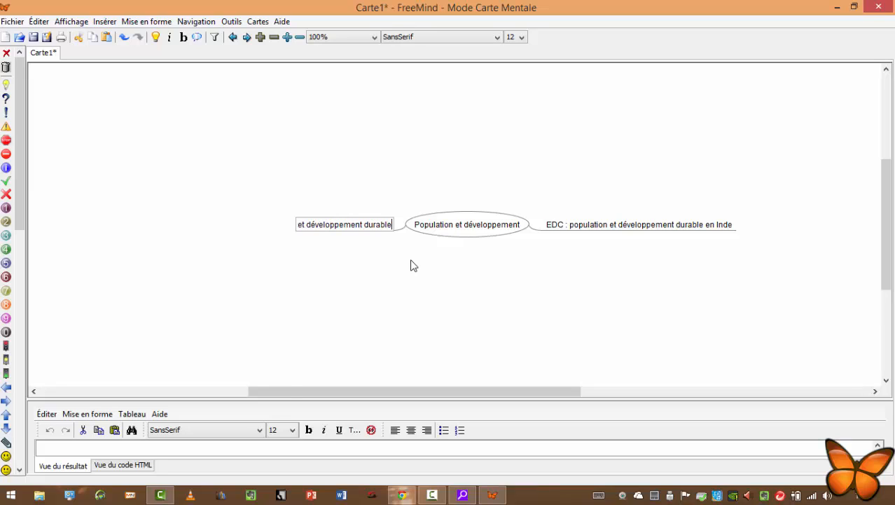
key("Return")
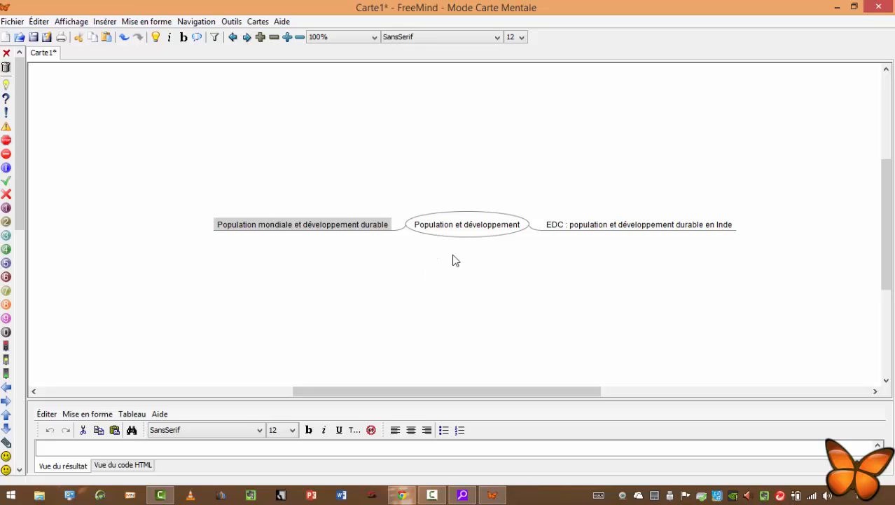
- Add a sibling node after "Population mondiale et développement durable" with the text "Les fronts pionniers"
right_click(468, 234)
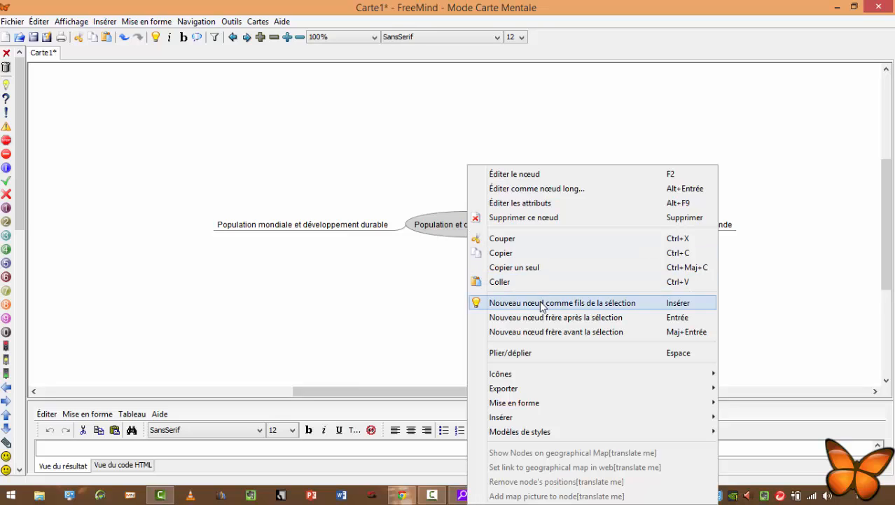
left_click(392, 255)
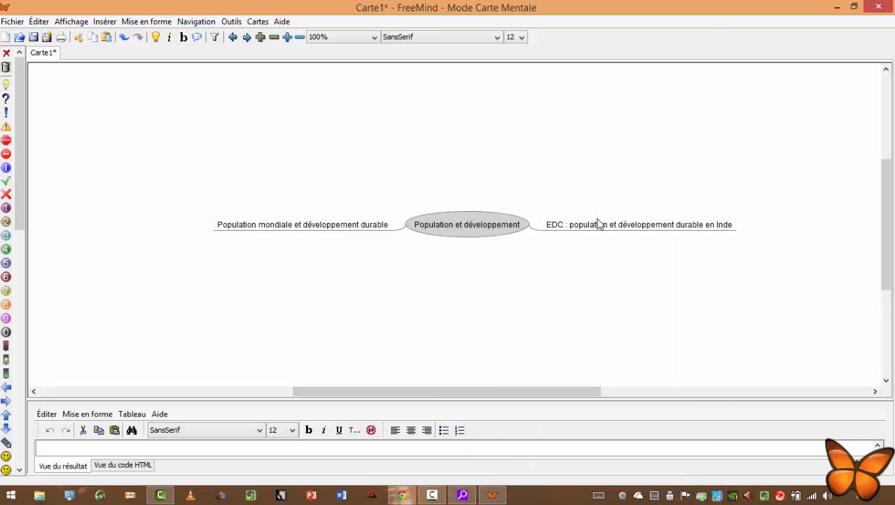
right_click(343, 226)
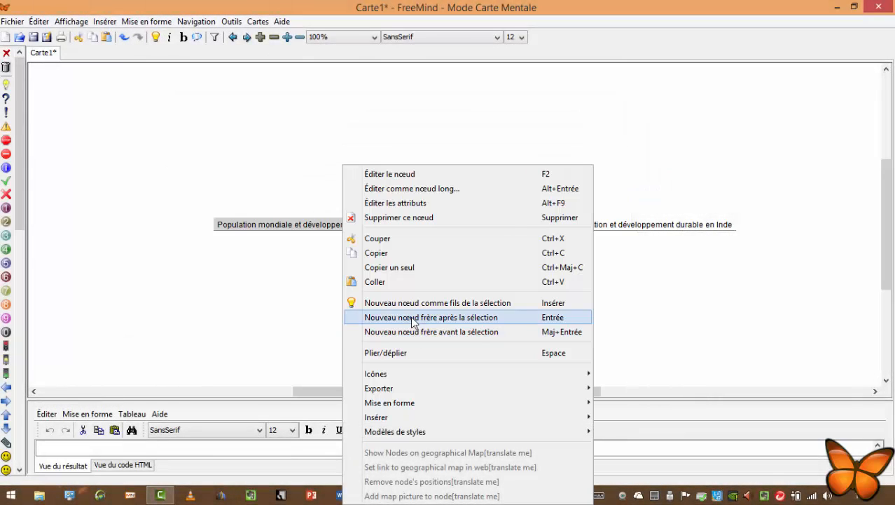
left_click(413, 320)
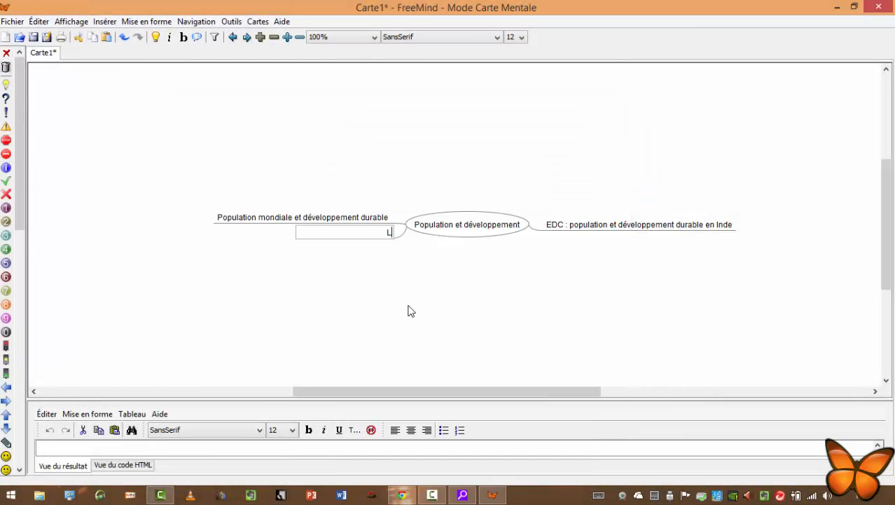
type("Les frnts")
key("BackSpace")
key("BackSpace")
key("BackSpace")
type("onts pionniers")
key("Return")
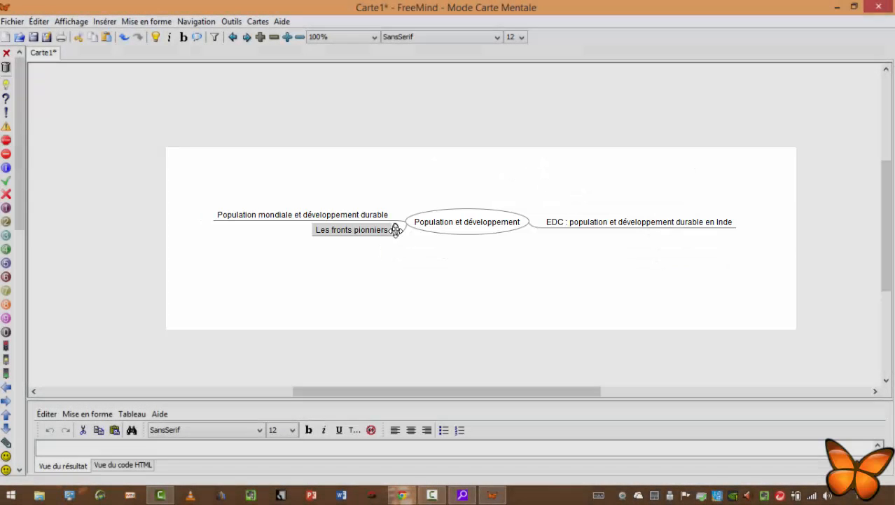
- Spread the branches around the central node: "Les fronts pionniers" lower left, "Population mondiale" upper left and "EDC" lower right
left_click_drag(396, 230, 623, 190)
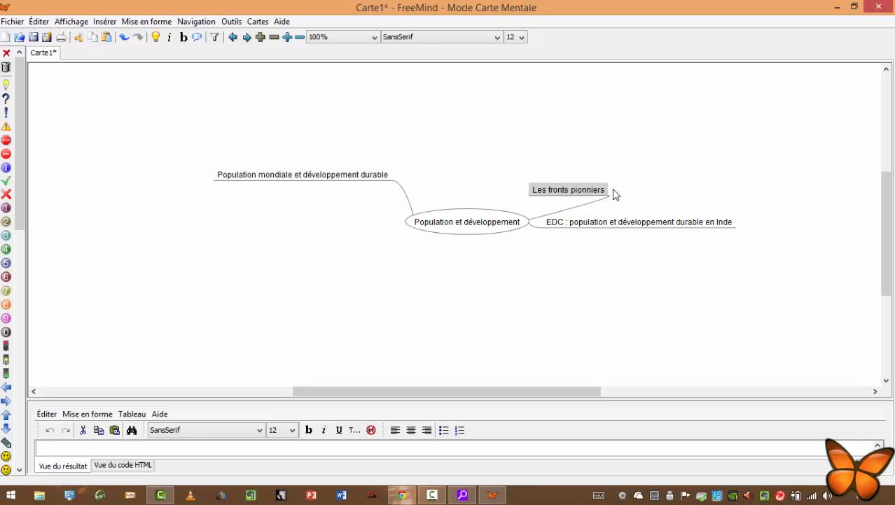
left_click_drag(610, 190, 338, 281)
left_click_drag(394, 213, 380, 171)
left_click_drag(538, 220, 593, 256)
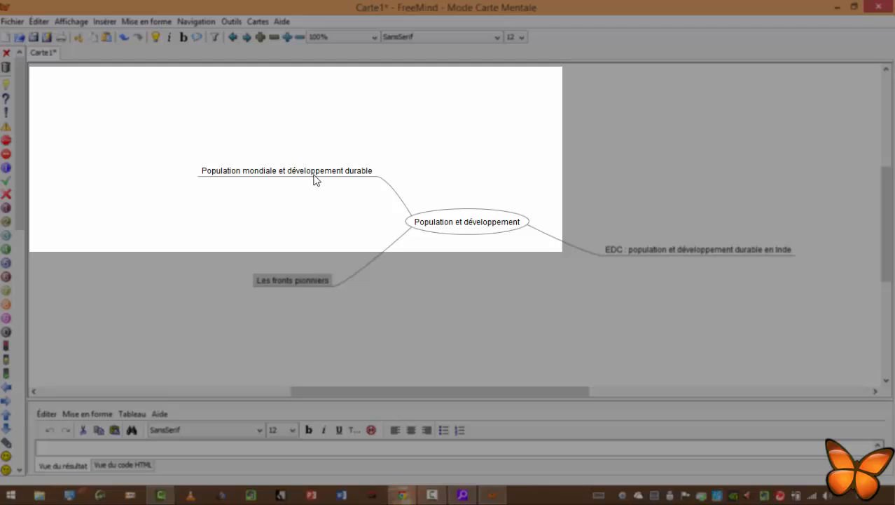
- Open the text of the "Population mondiale et développement durable" node for editing, then leave it
double_click(314, 171)
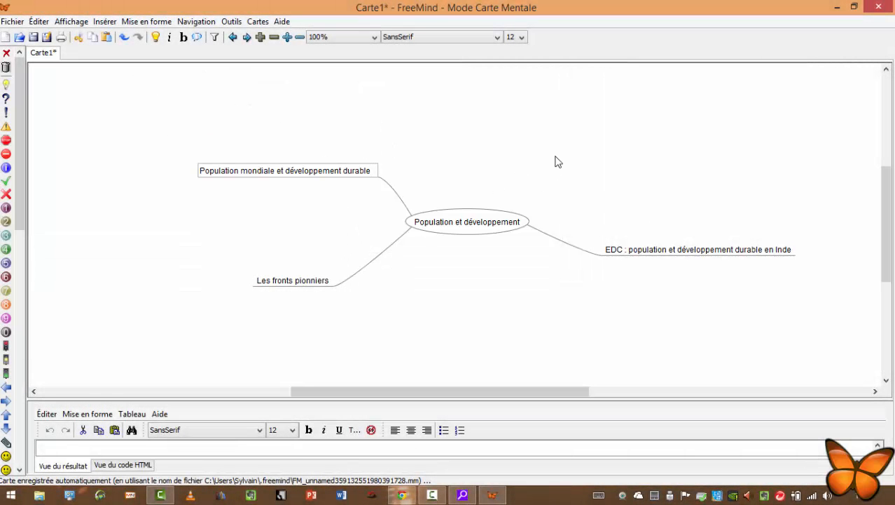
left_click(629, 252)
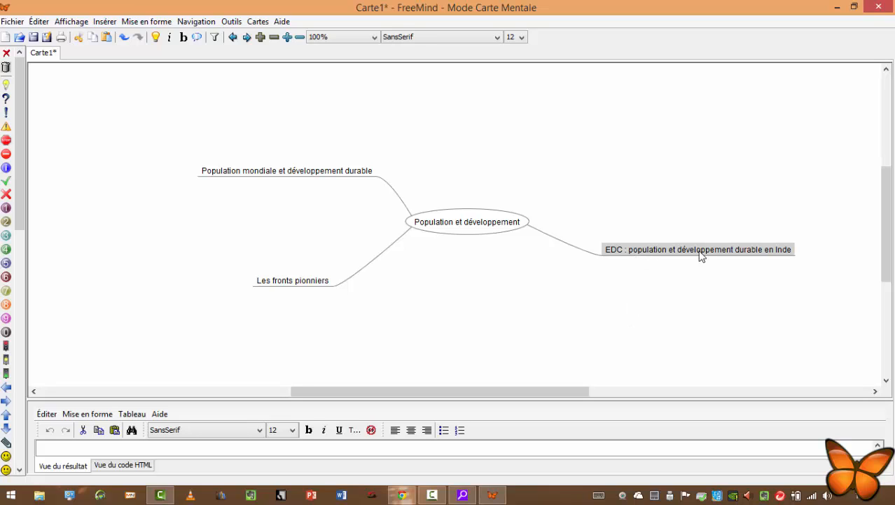
- Add a child node to the EDC node about India with the text "Comment la population indienne évolue-t-elle ?"
right_click(674, 256)
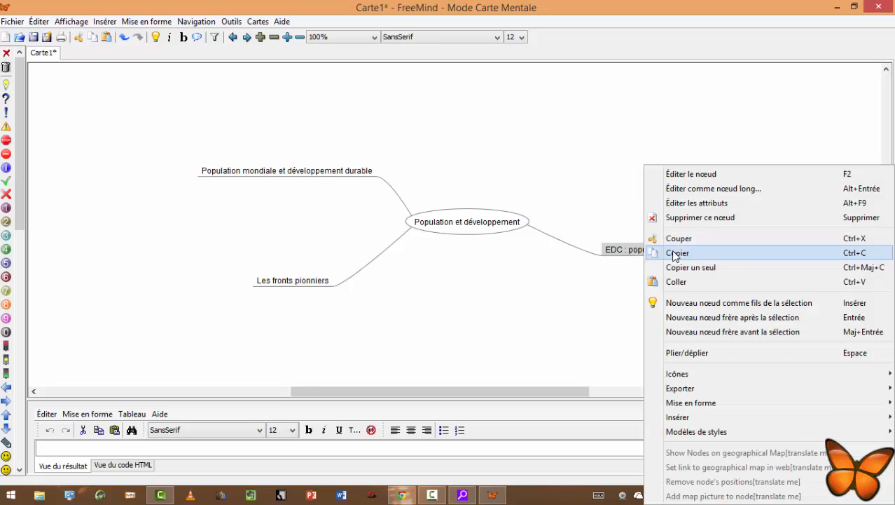
left_click(701, 302)
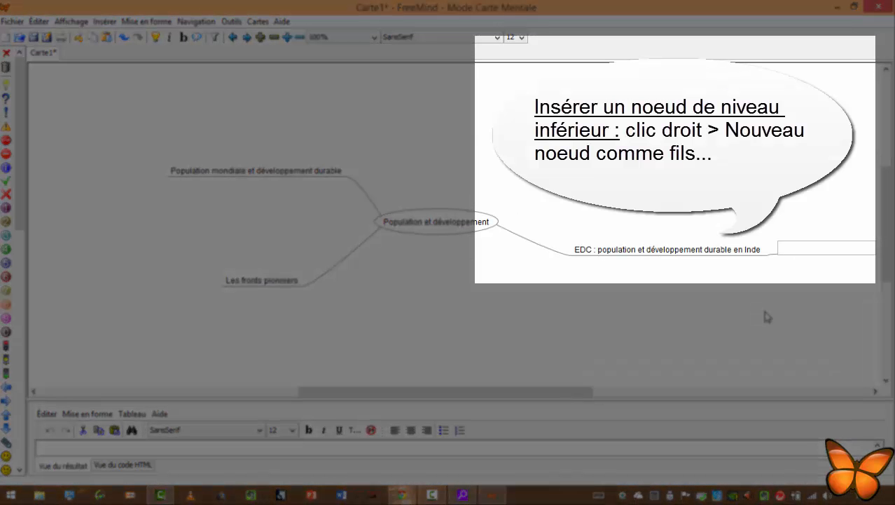
type("Comment la po")
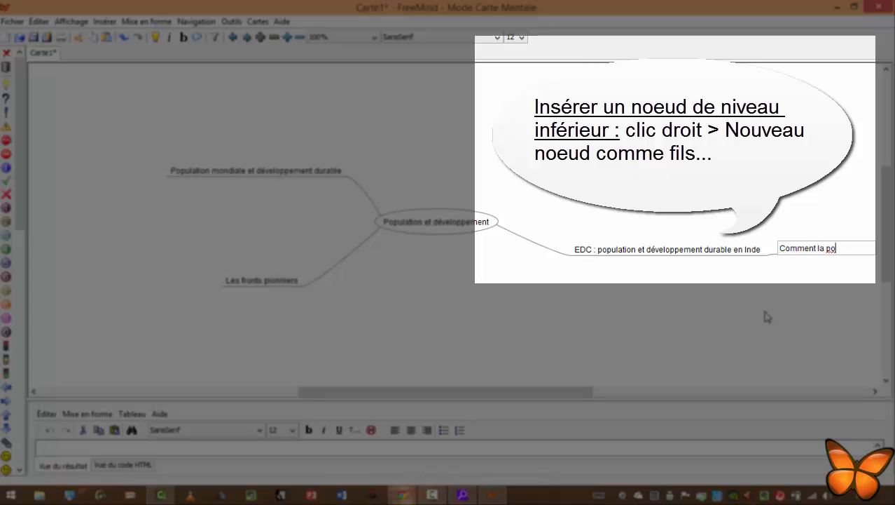
type("pulation induen")
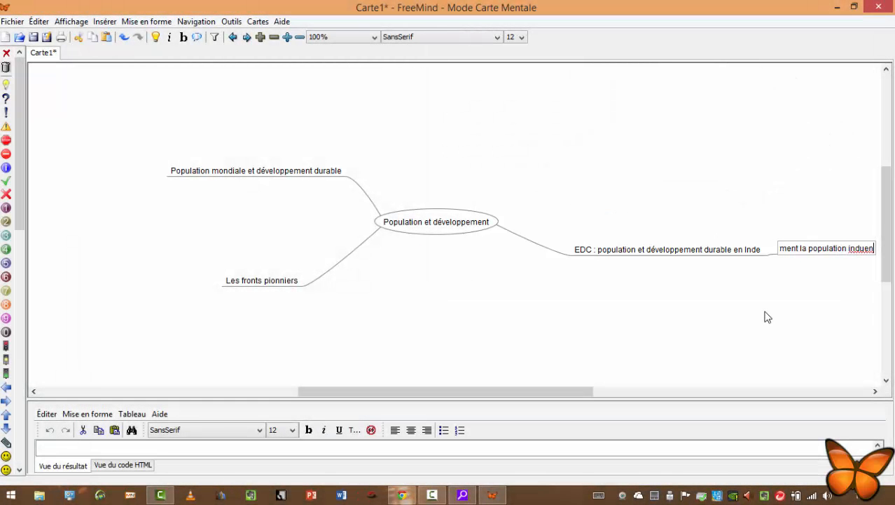
key("BackSpace")
key("BackSpace")
key("BackSpace")
type("ienne ")
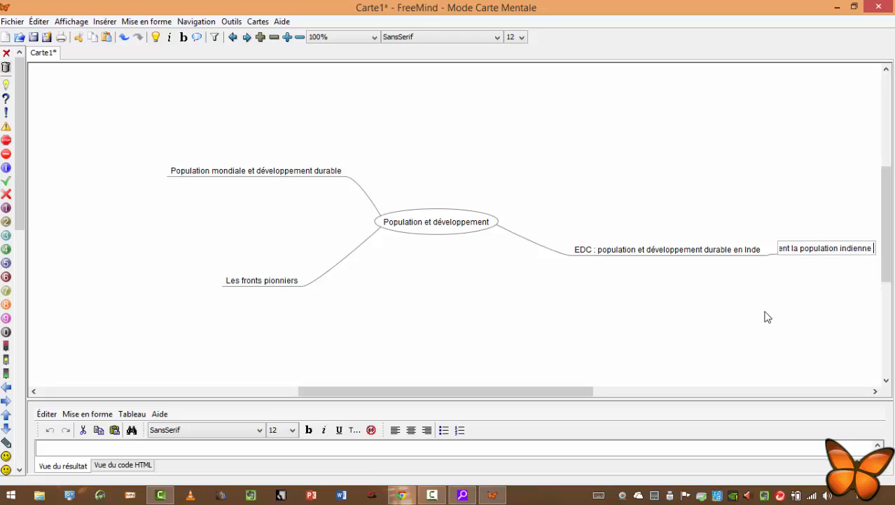
type("évolue-t-e")
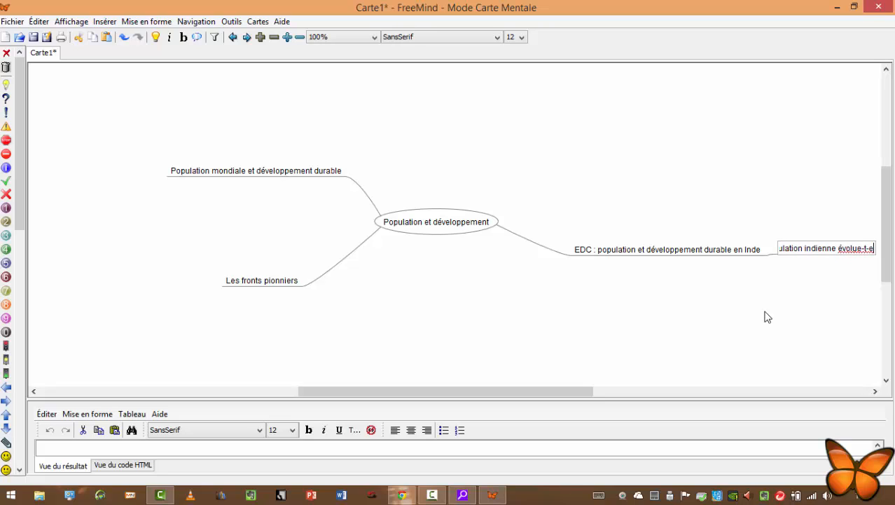
type("lle ?")
key("Return")
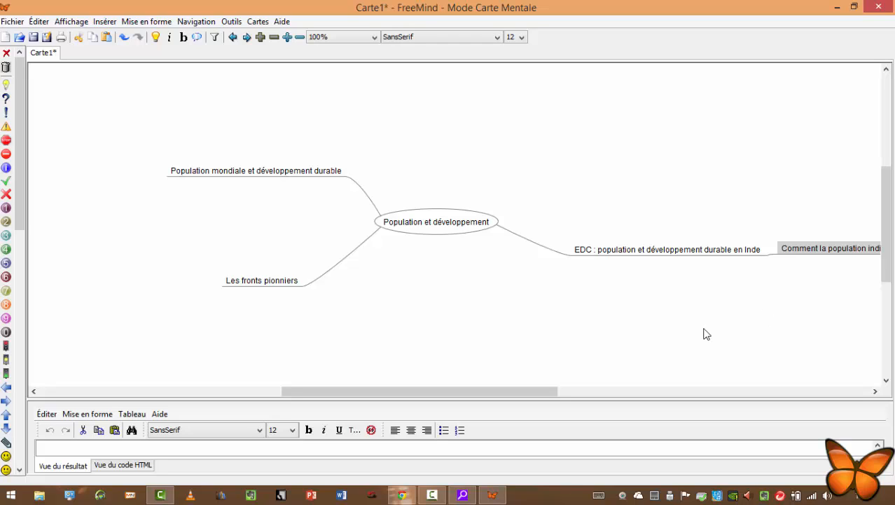
- Save the mind map in the Documents folder as "Population et développement.mm"
left_click(12, 21)
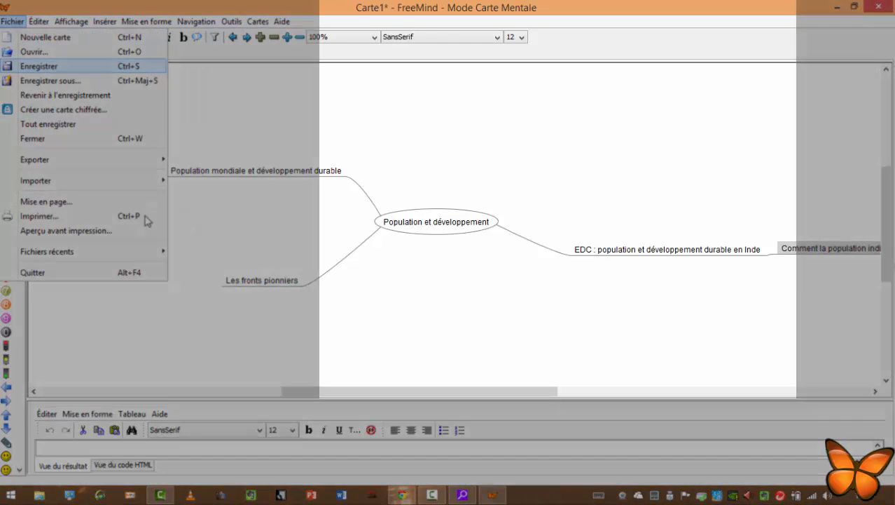
left_click(38, 66)
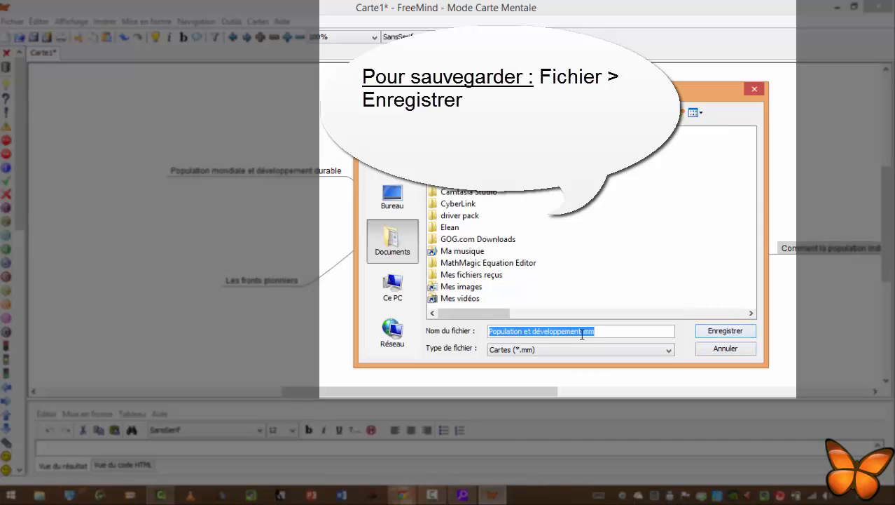
left_click(723, 333)
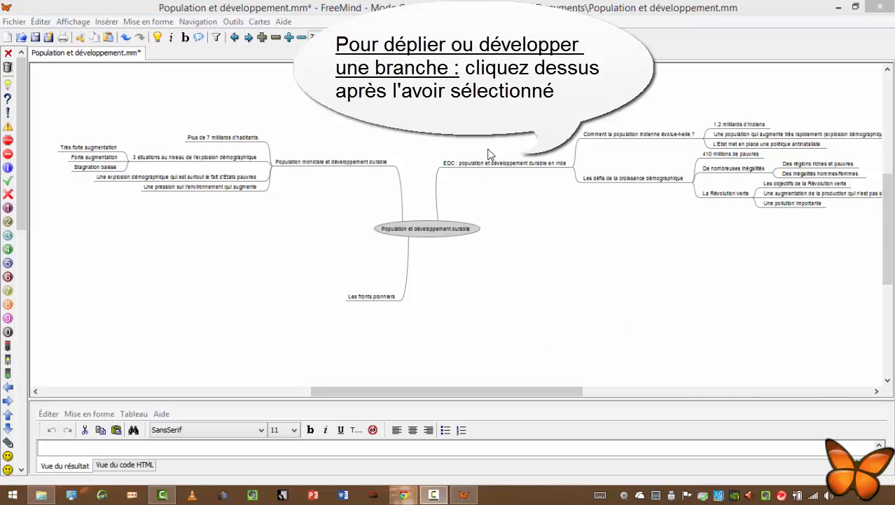
- Fold and unfold the EDC branch, the "Population mondiale et développement durable" branch and its "3 situations au niveau de l'explosion démographique" sub-branch
left_click(489, 168)
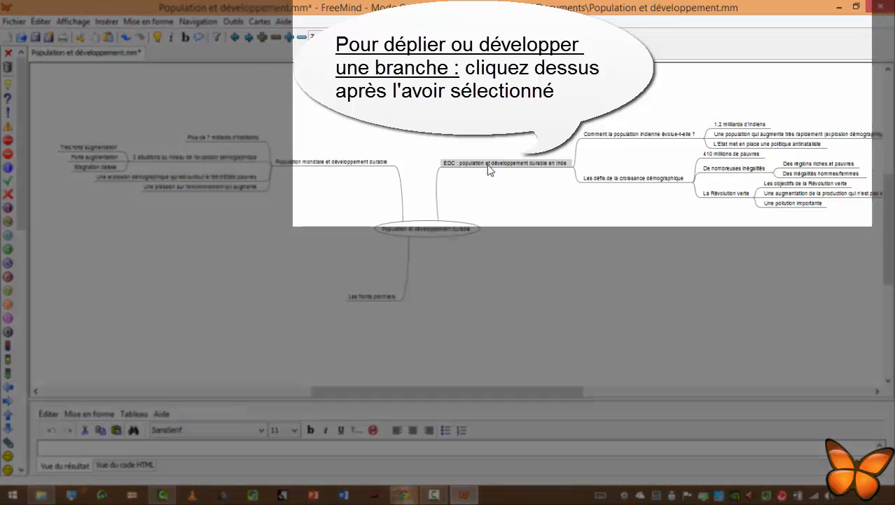
left_click(489, 168)
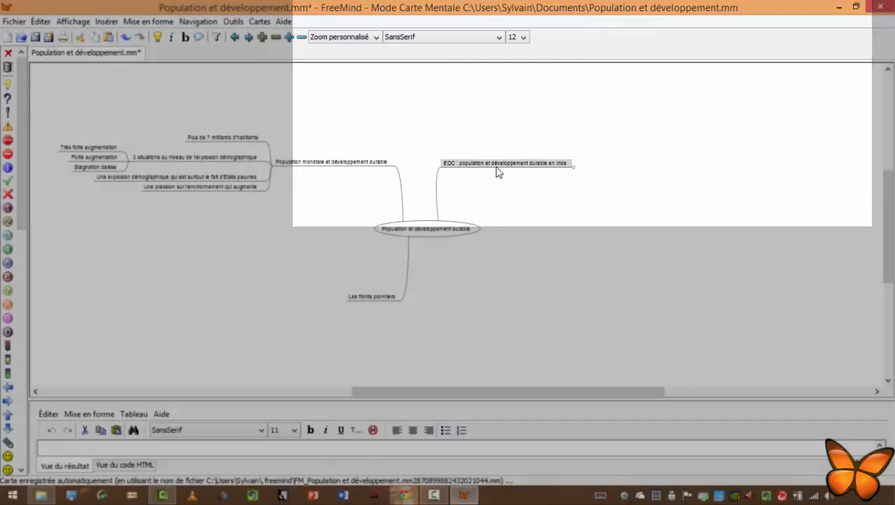
left_click(496, 167)
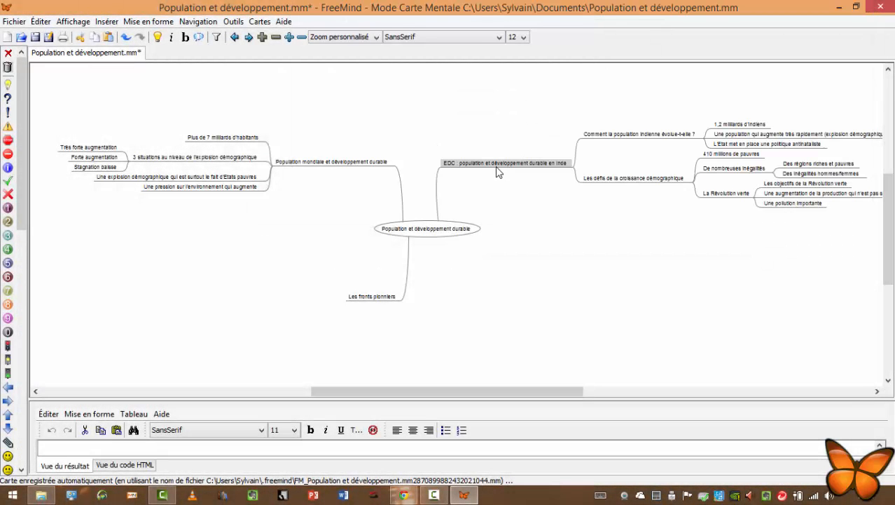
left_click(354, 167)
left_click(355, 167)
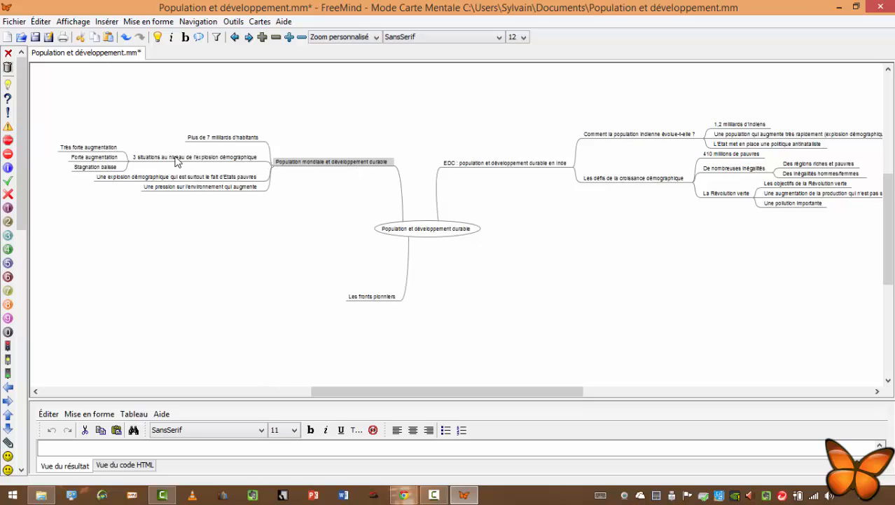
left_click(177, 161)
left_click(177, 161)
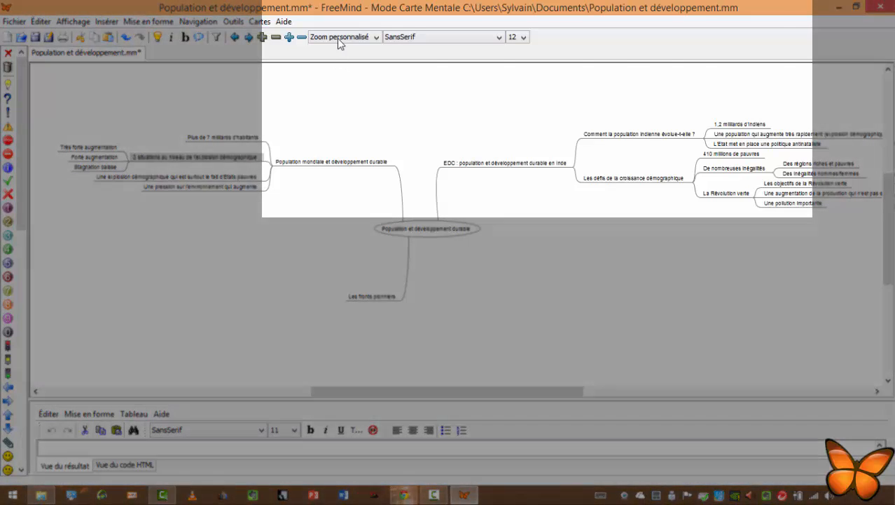
- Zoom the map to 150% to look over its branches, and fit the whole map to the page
left_click(338, 37)
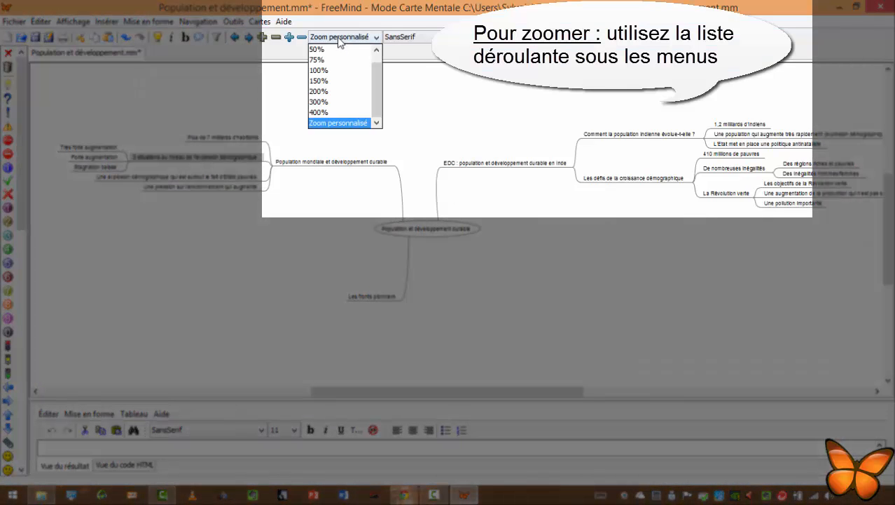
left_click(344, 81)
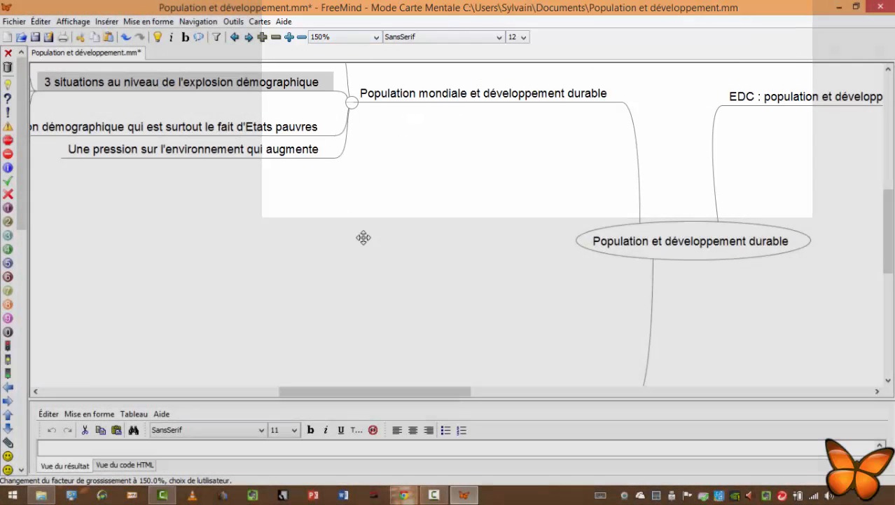
left_click_drag(364, 236, 709, 275)
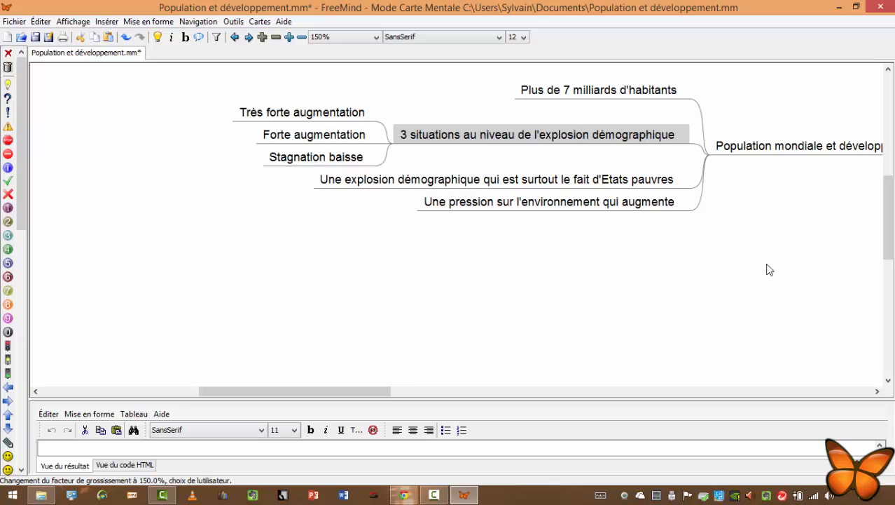
left_click_drag(768, 268, 351, 144)
left_click_drag(826, 120, 672, 184)
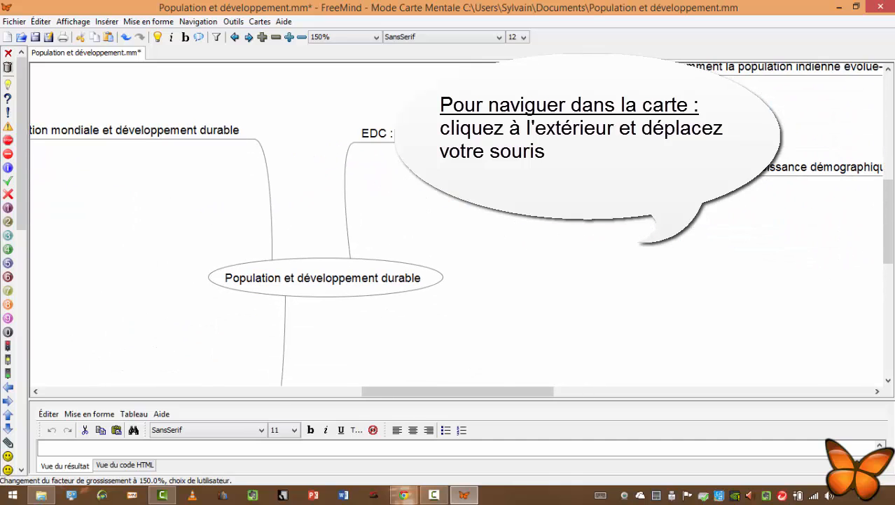
left_click(66, 22)
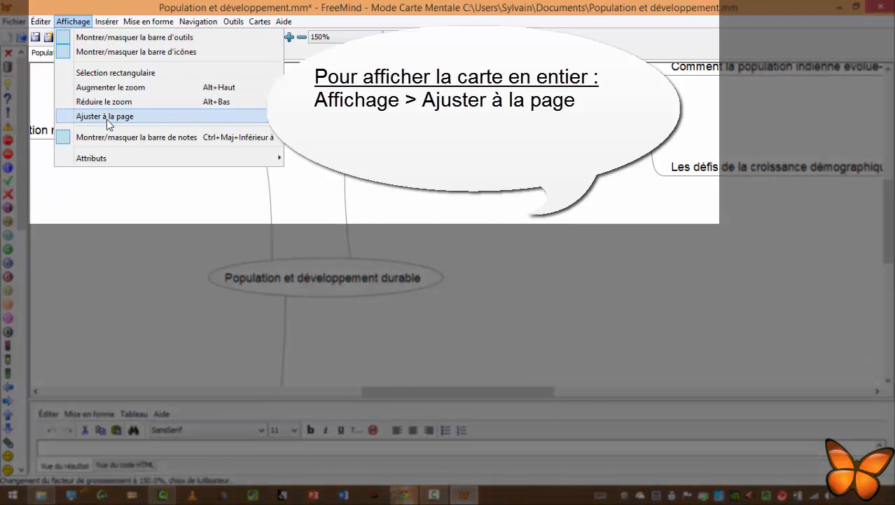
left_click(107, 119)
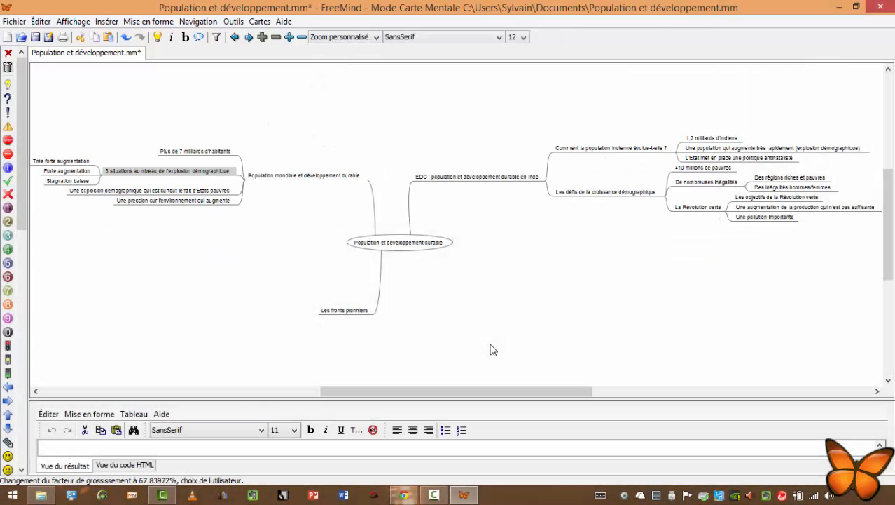
- Format the "EDC : population et développement durable en Inde" node in bold at font size 18, keeping the SansSerif font
left_click(473, 180)
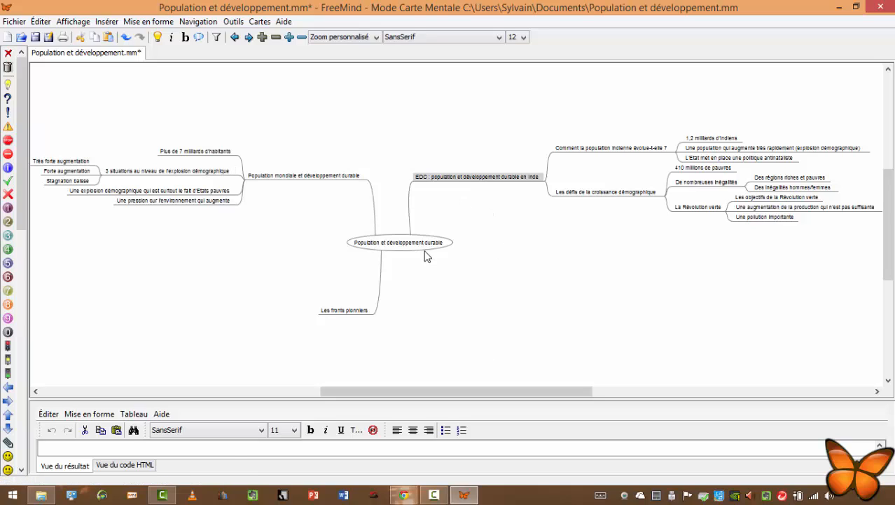
left_click(523, 37)
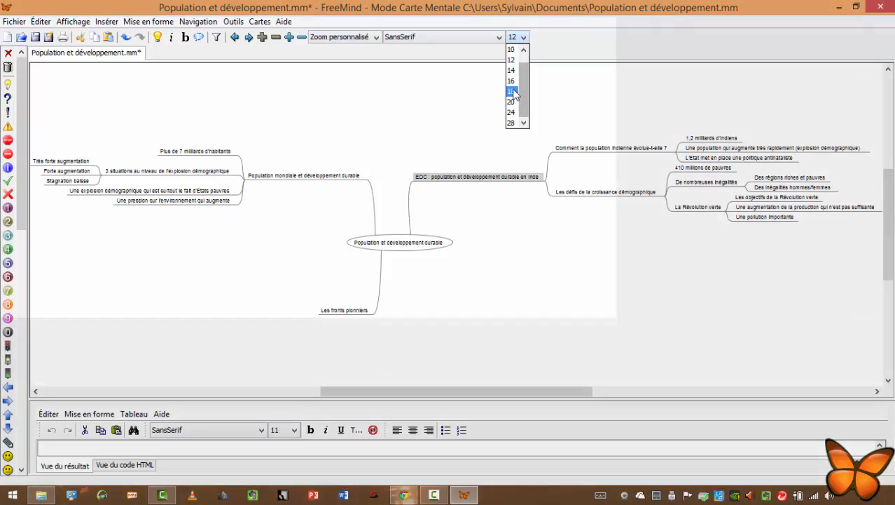
left_click(515, 94)
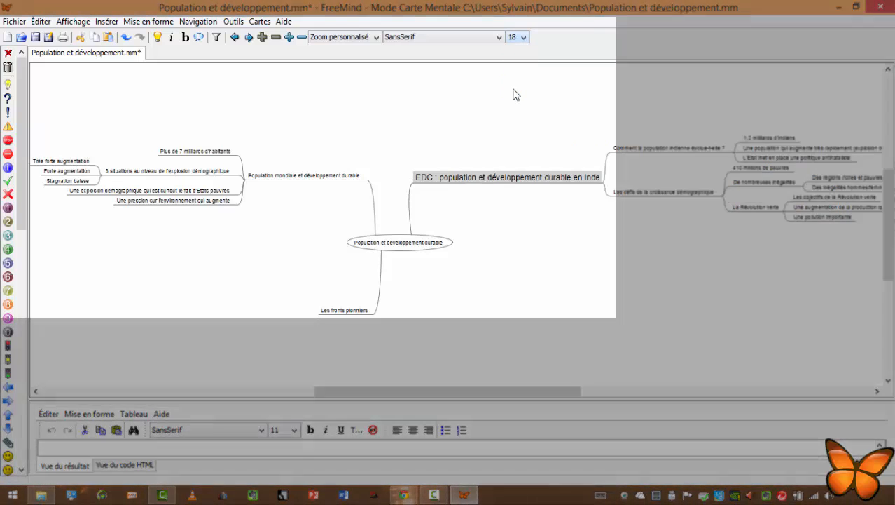
left_click(188, 38)
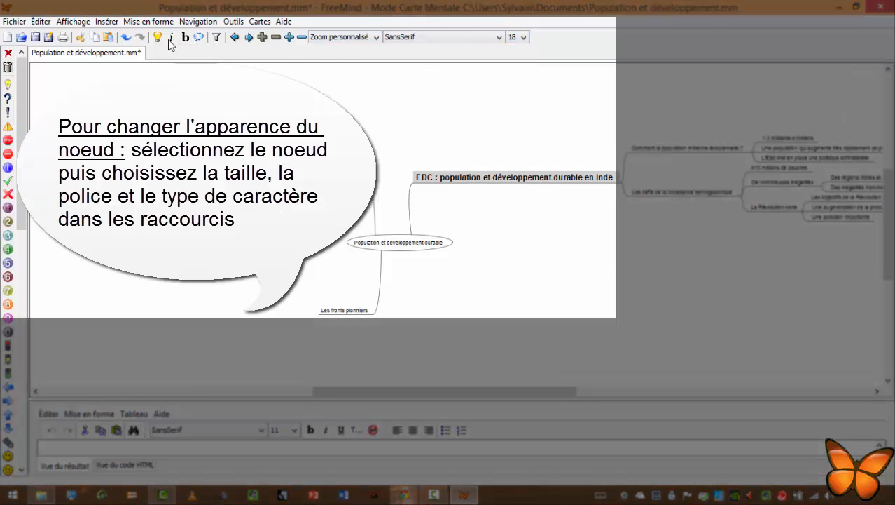
left_click(410, 39)
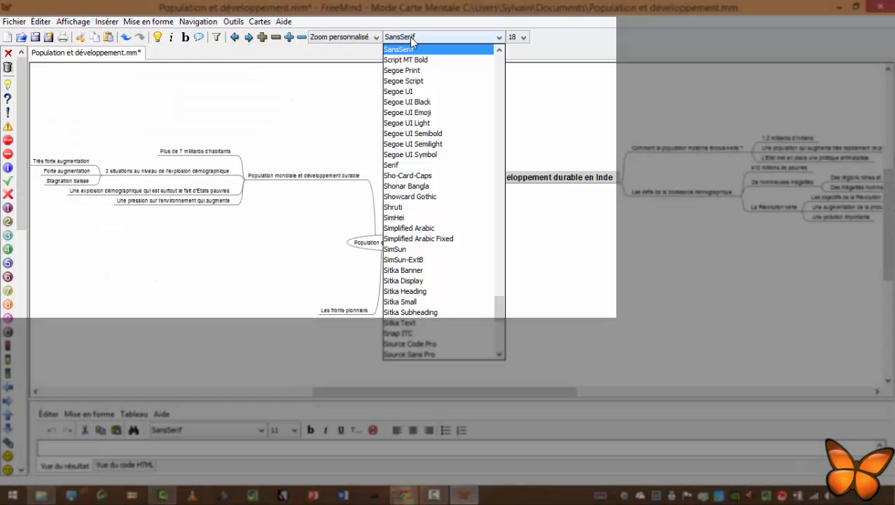
left_click(412, 38)
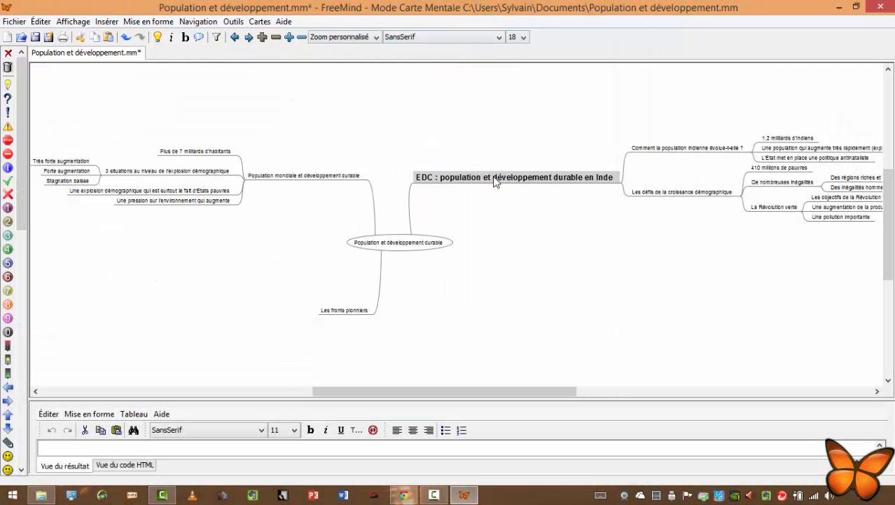
- Format the "Population mondiale et développement durable" node in bold at font size 18
left_click(295, 179)
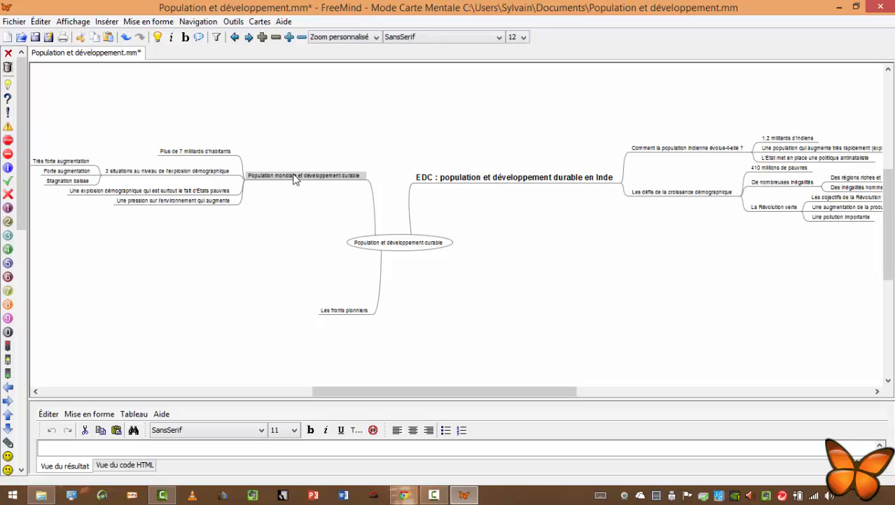
left_click(190, 40)
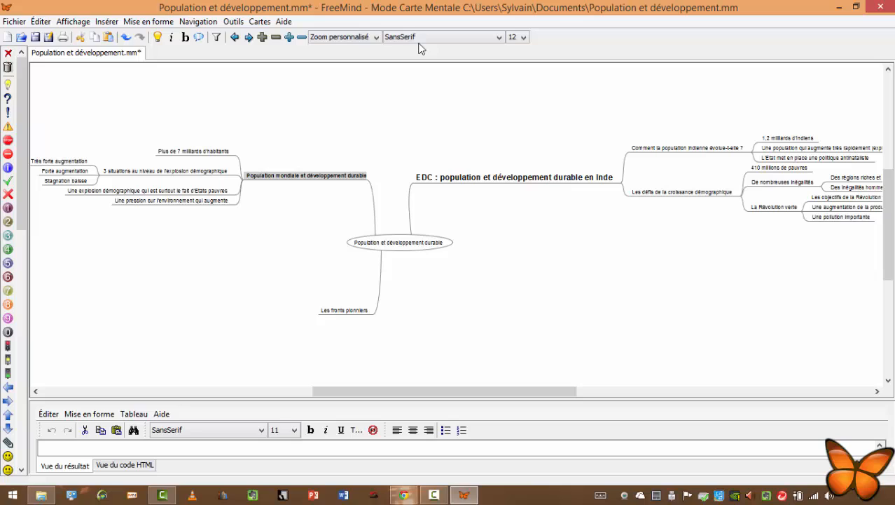
left_click(518, 37)
left_click(515, 97)
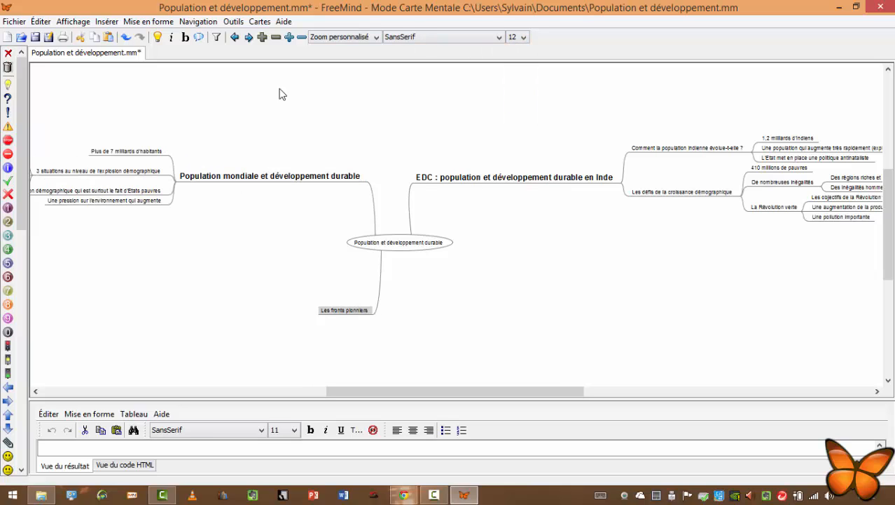
- Set the "Les fronts pionniers" node to font size 18 and bold
left_click(521, 37)
left_click(513, 98)
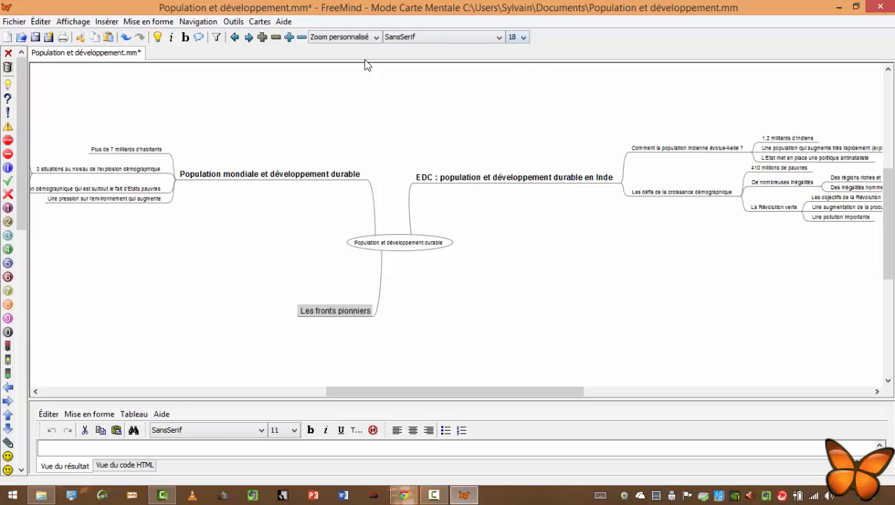
left_click(186, 38)
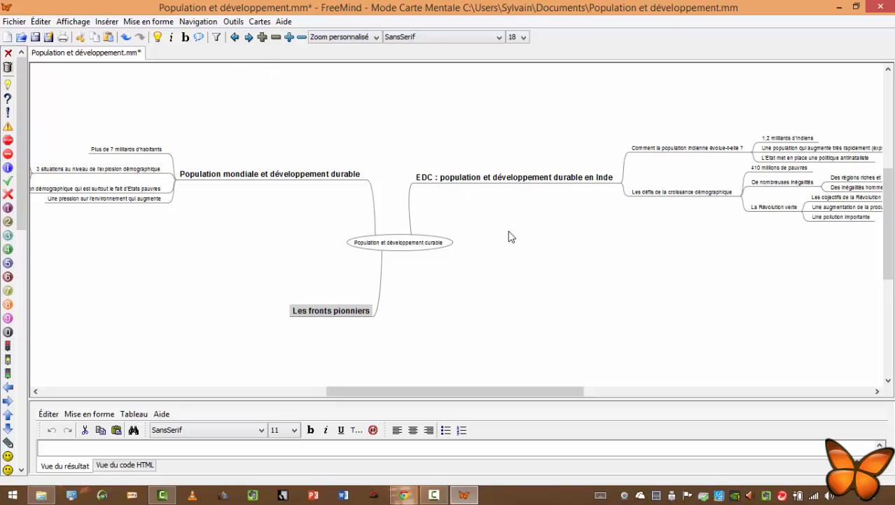
- Change the node colour of "EDC : population et développement durable en Inde" to red
left_click_drag(512, 237, 465, 190)
left_click(449, 133)
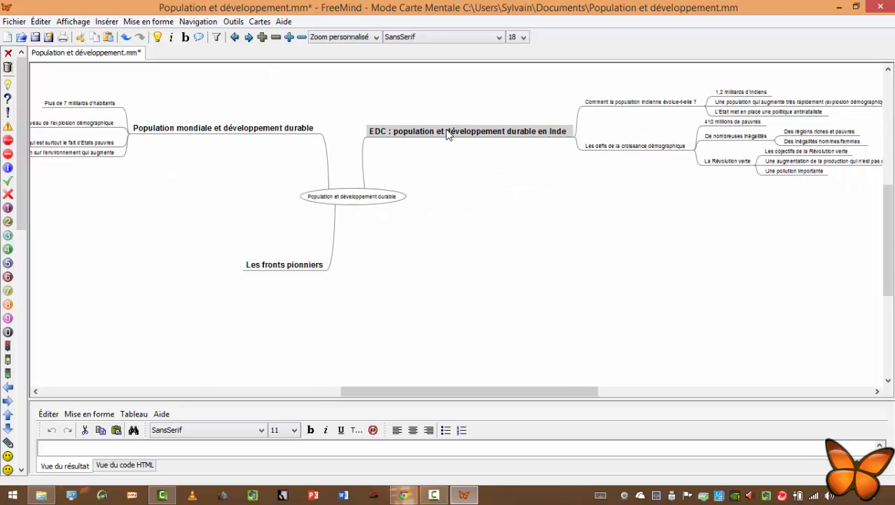
right_click(449, 135)
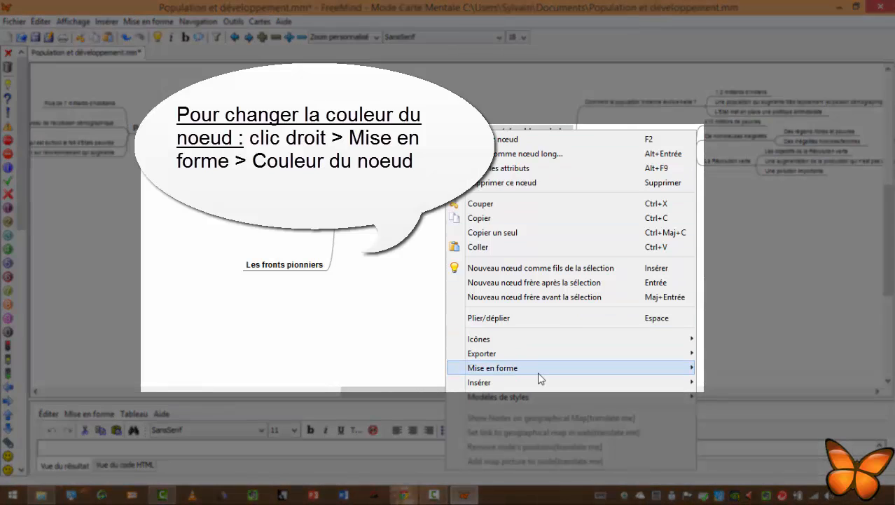
mouse_move(538, 373)
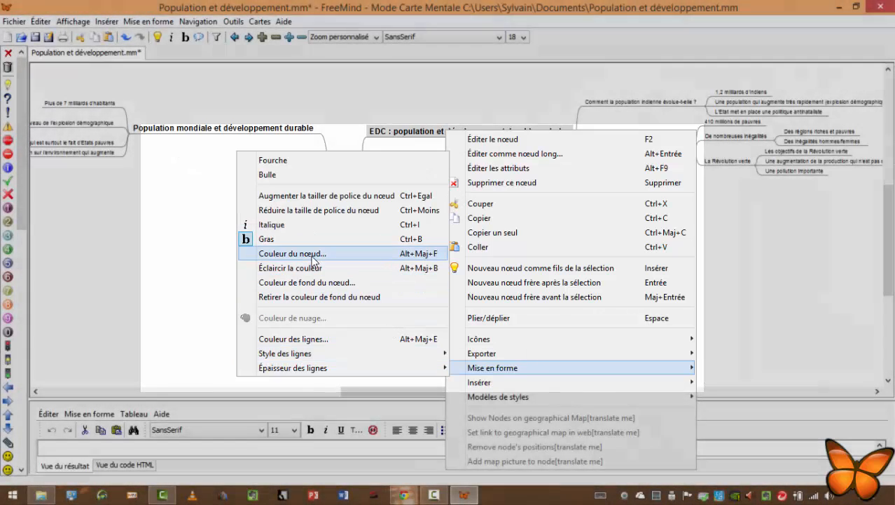
left_click(308, 253)
left_click(623, 110)
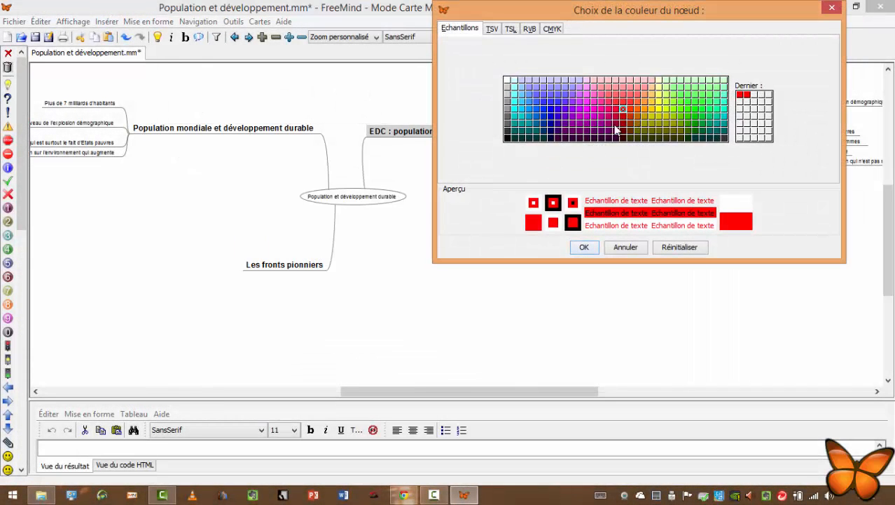
left_click(585, 247)
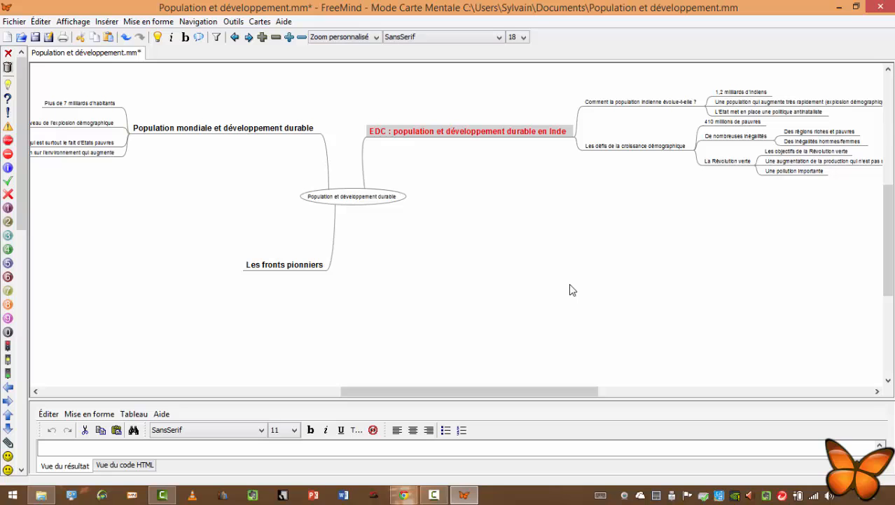
- Give the EDC node a yellow-orange background colour and select the central node
right_click(502, 137)
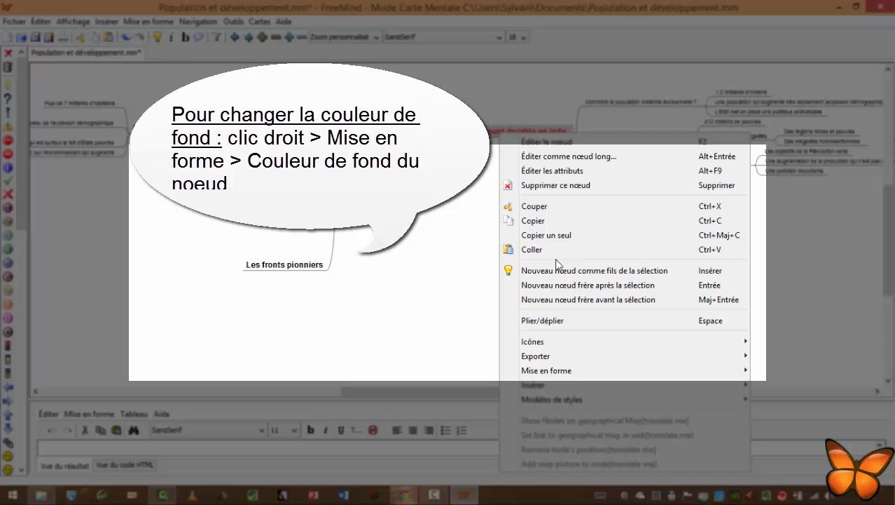
mouse_move(567, 368)
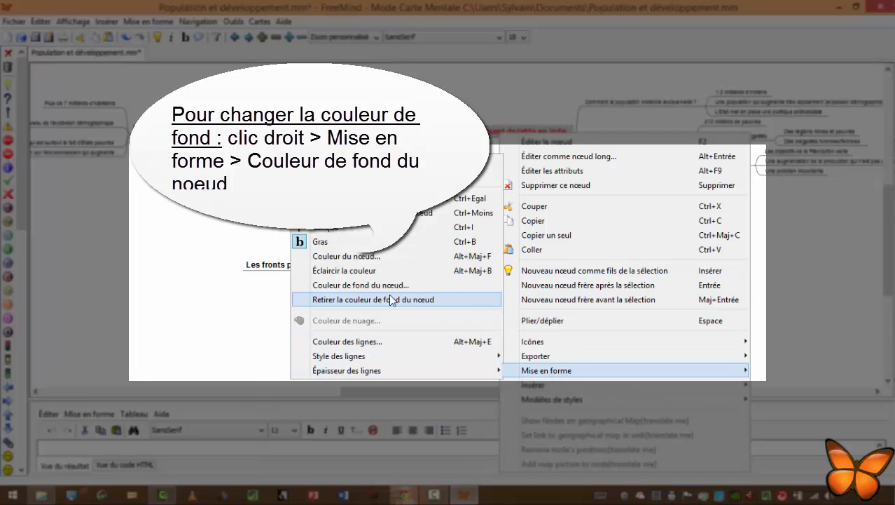
left_click(390, 285)
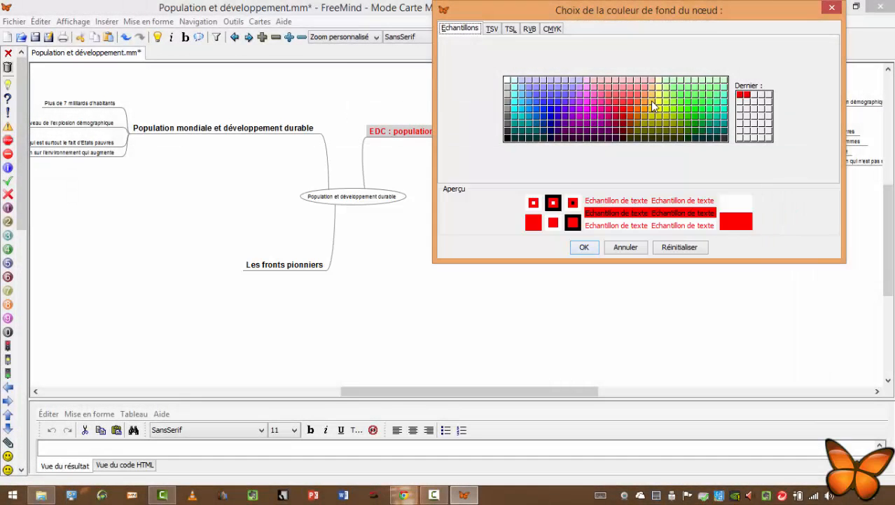
left_click(653, 105)
left_click(584, 247)
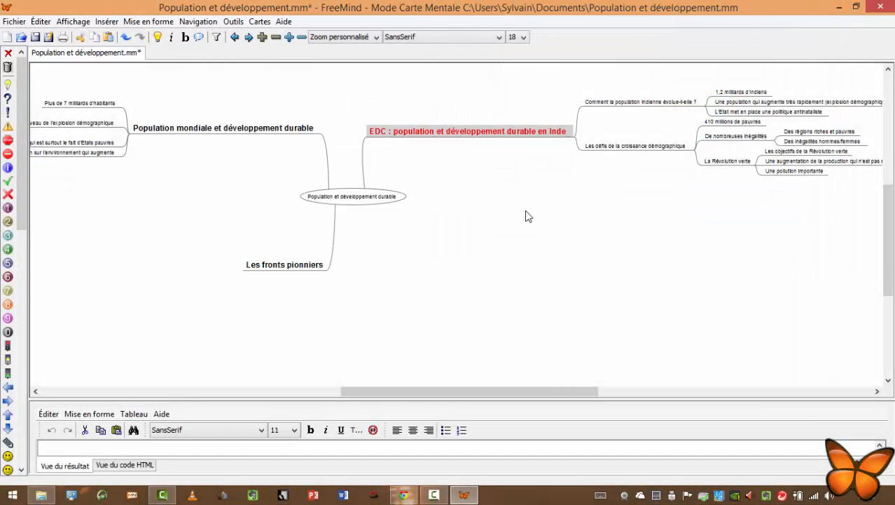
left_click(369, 194)
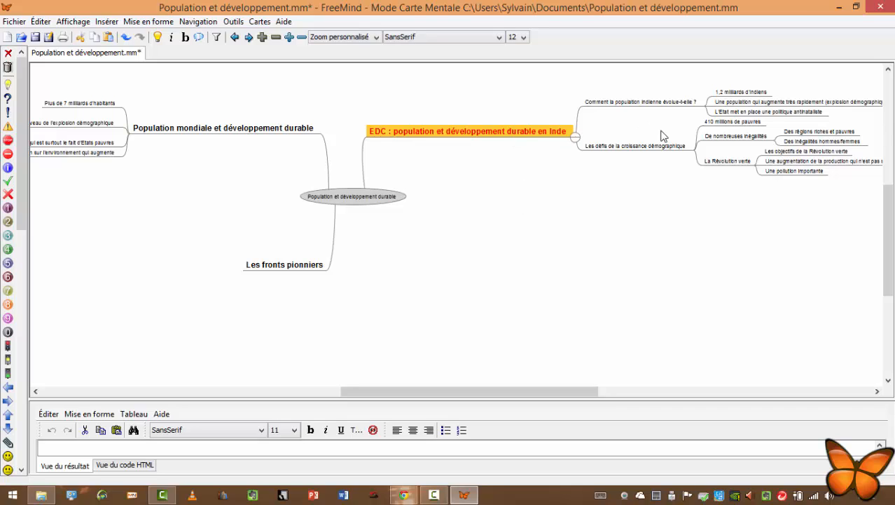
- Add the yellow warning triangle icon to the EDC node
left_click(463, 137)
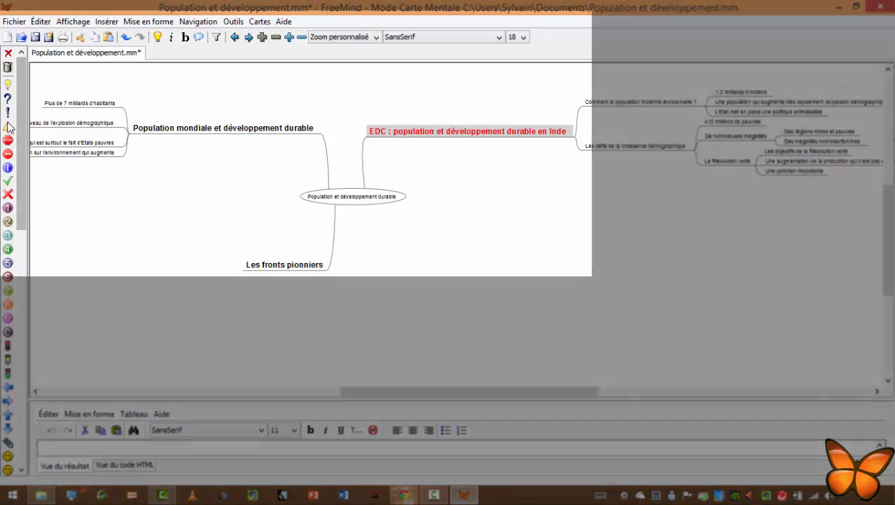
left_click(7, 126)
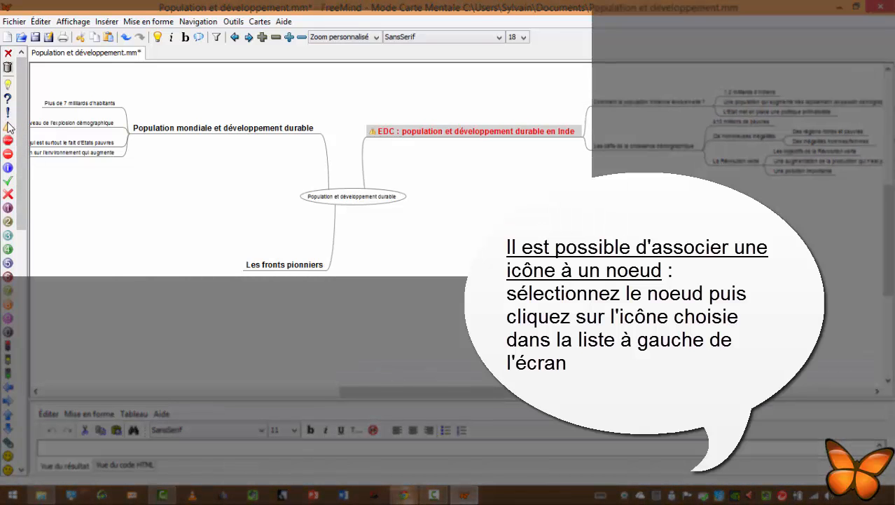